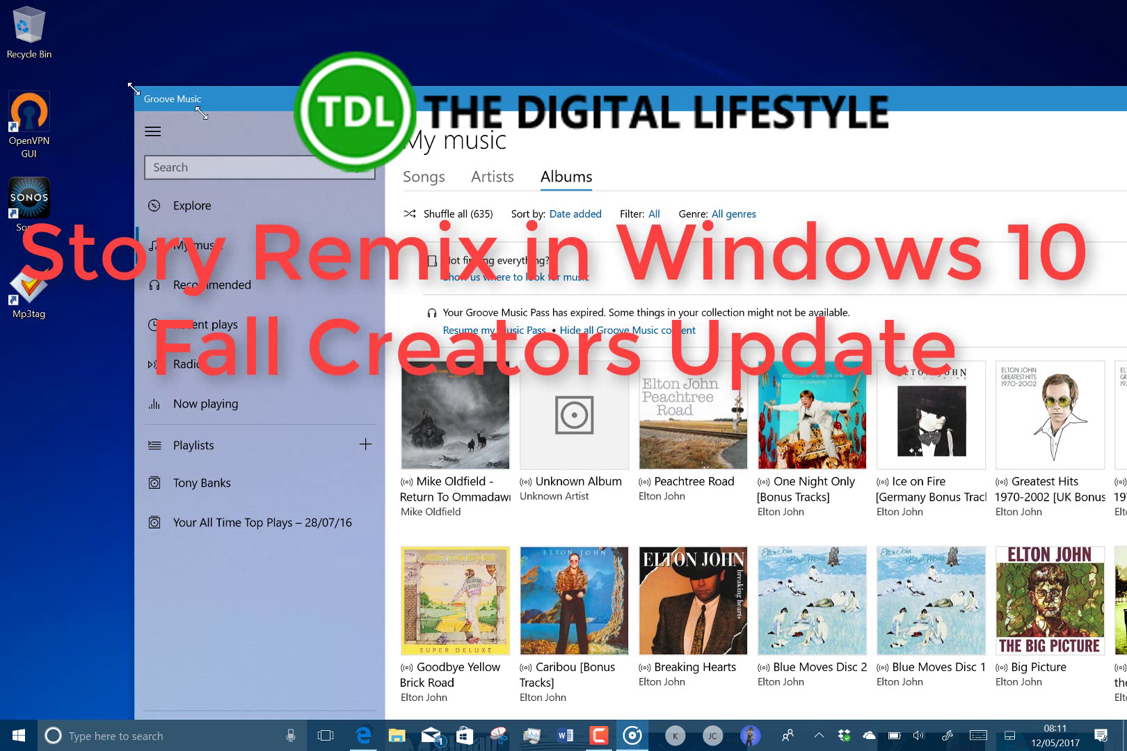
Shrink and reposition the Groove Music window, close it, and open the Start menu.
{"action": "left_click_drag", "start_coordinate": [133, 87], "coordinate": [515, 246]}
{"action": "left_click_drag", "start_coordinate": [604, 262], "coordinate": [536, 221]}
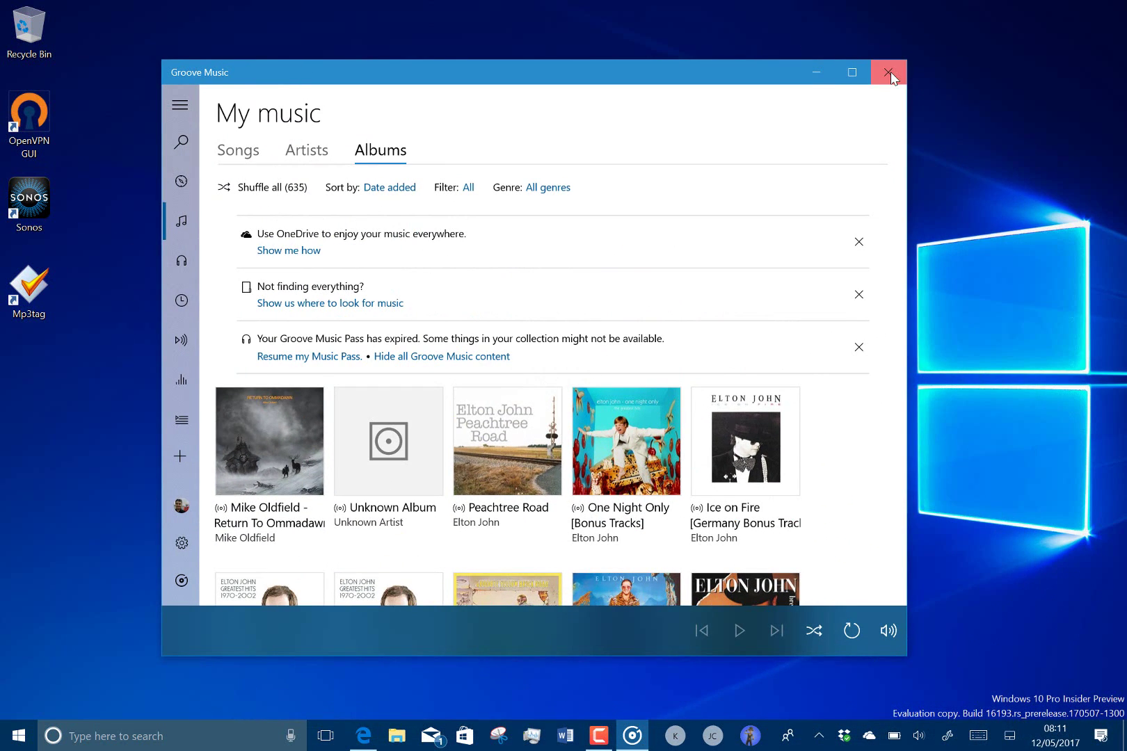
{"action": "left_click", "coordinate": [891, 71]}
{"action": "left_click", "coordinate": [20, 743]}
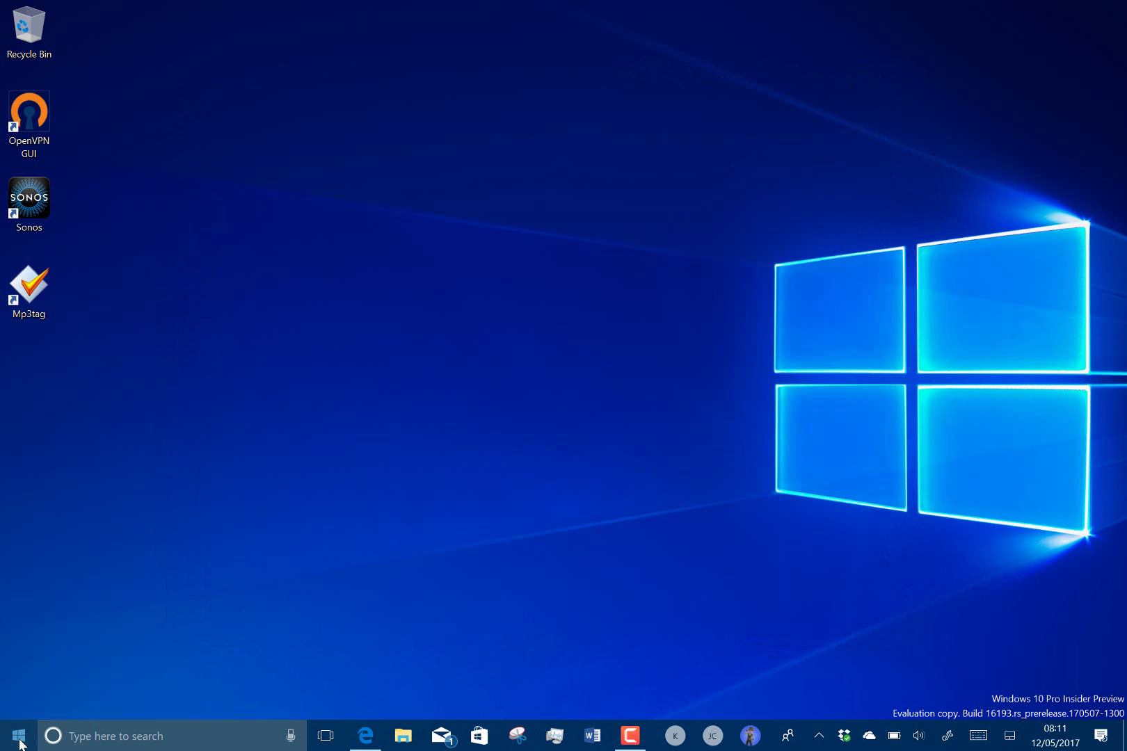
Launch Photos from Start, restore it from full screen, then resize and reposition its window.
{"action": "left_click", "coordinate": [333, 402]}
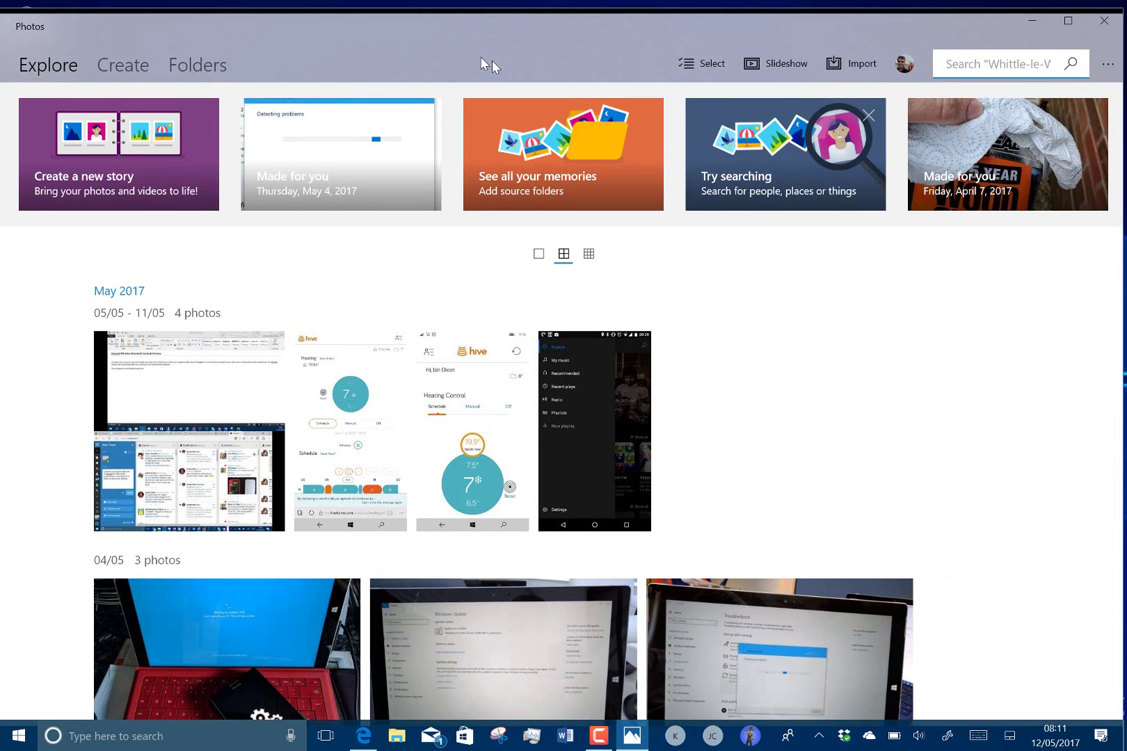
{"action": "left_click_drag", "start_coordinate": [492, 60], "coordinate": [450, 57]}
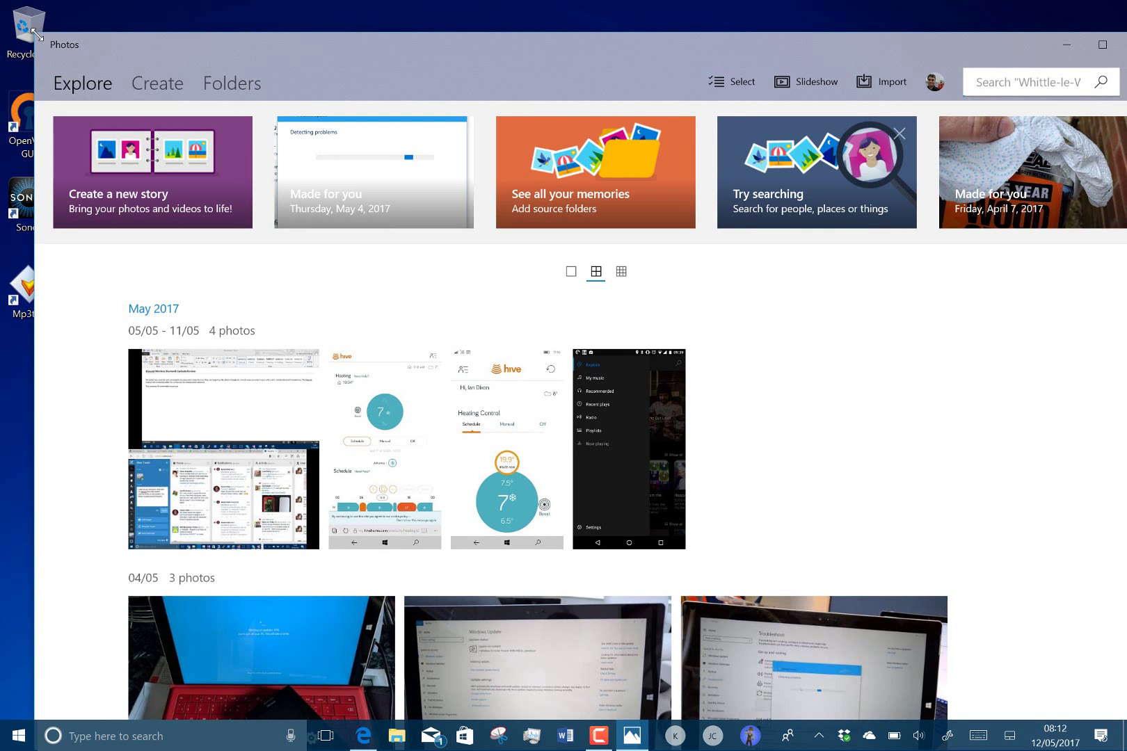
{"action": "left_click_drag", "start_coordinate": [40, 35], "coordinate": [421, 242]}
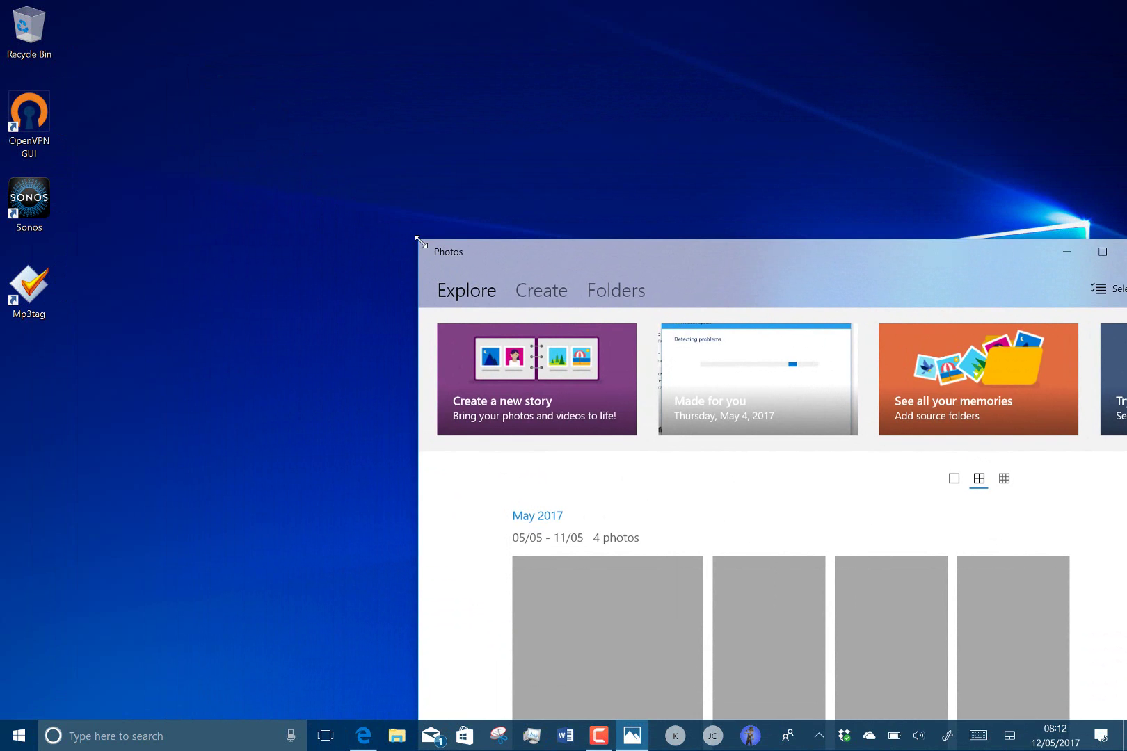
{"action": "left_click_drag", "start_coordinate": [740, 261], "coordinate": [404, 40]}
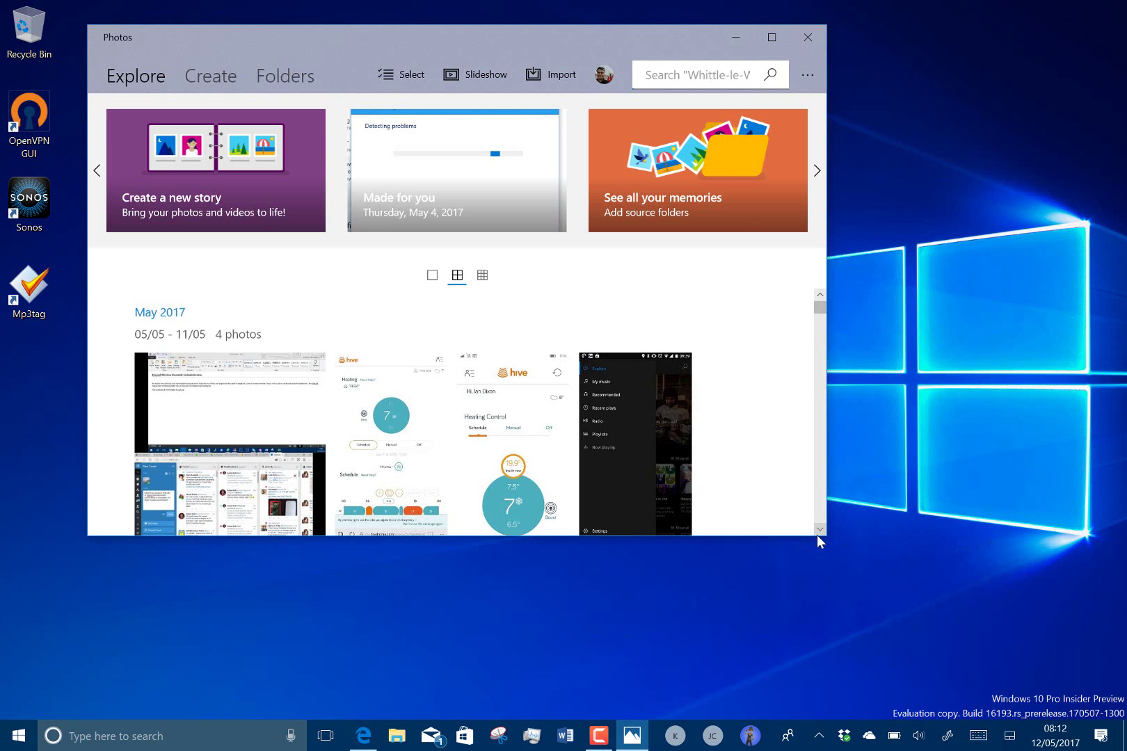
{"action": "left_click_drag", "start_coordinate": [826, 537], "coordinate": [1122, 671]}
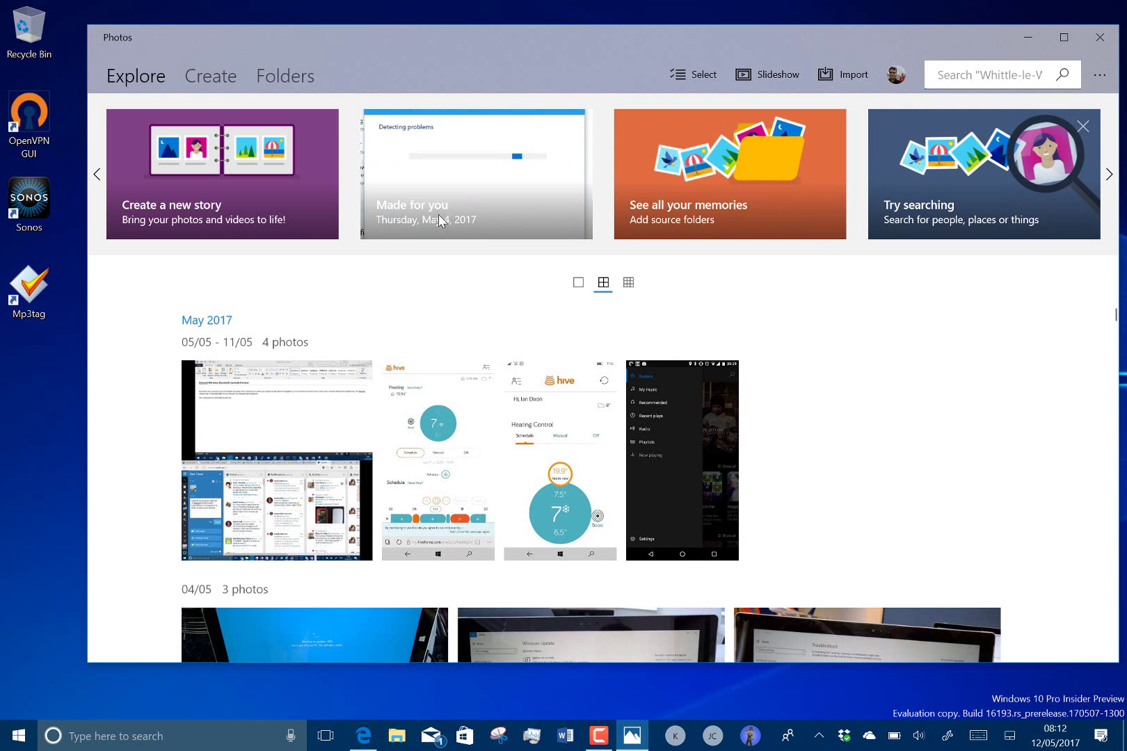
Page the Explore banner forward three times to reveal the Sunday, April 16 story card.
{"action": "left_click", "coordinate": [1109, 176]}
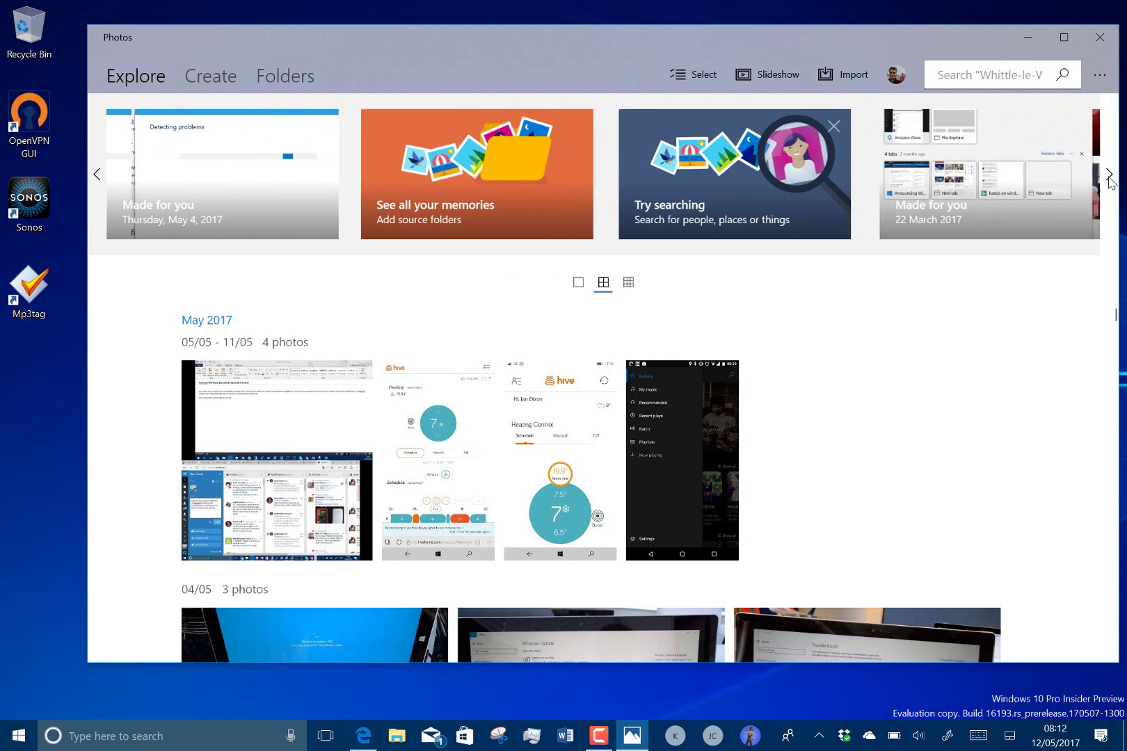
{"action": "left_click", "coordinate": [1110, 175]}
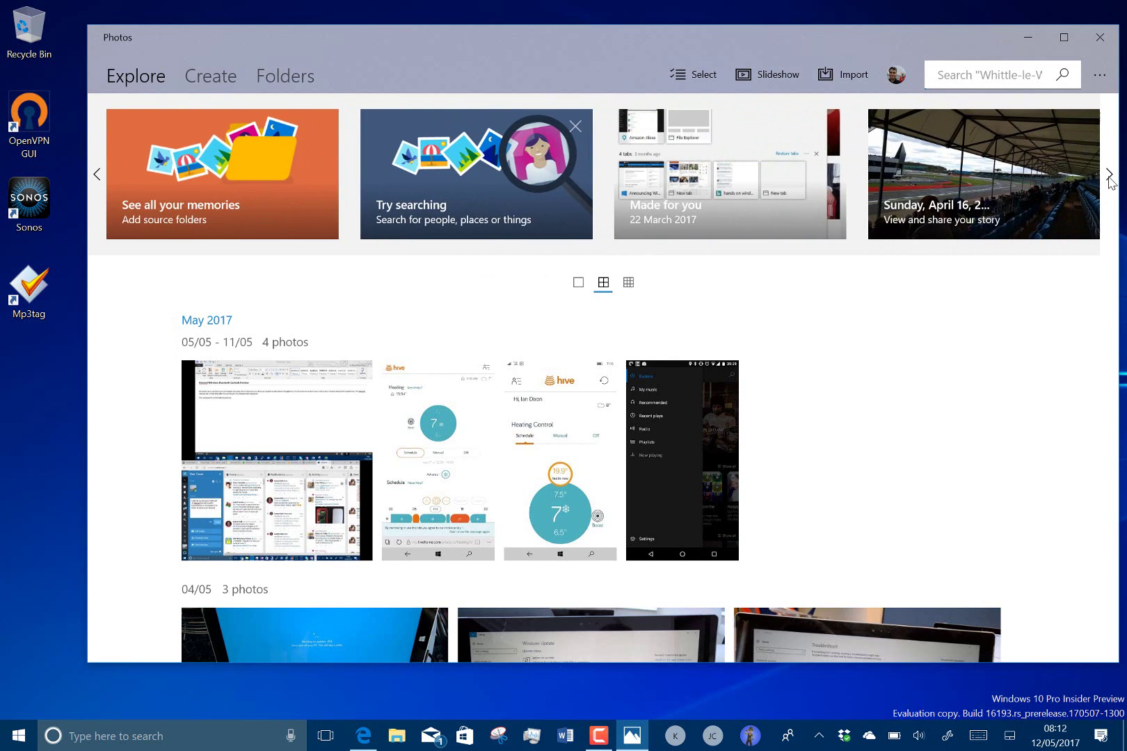
{"action": "left_click", "coordinate": [1110, 176]}
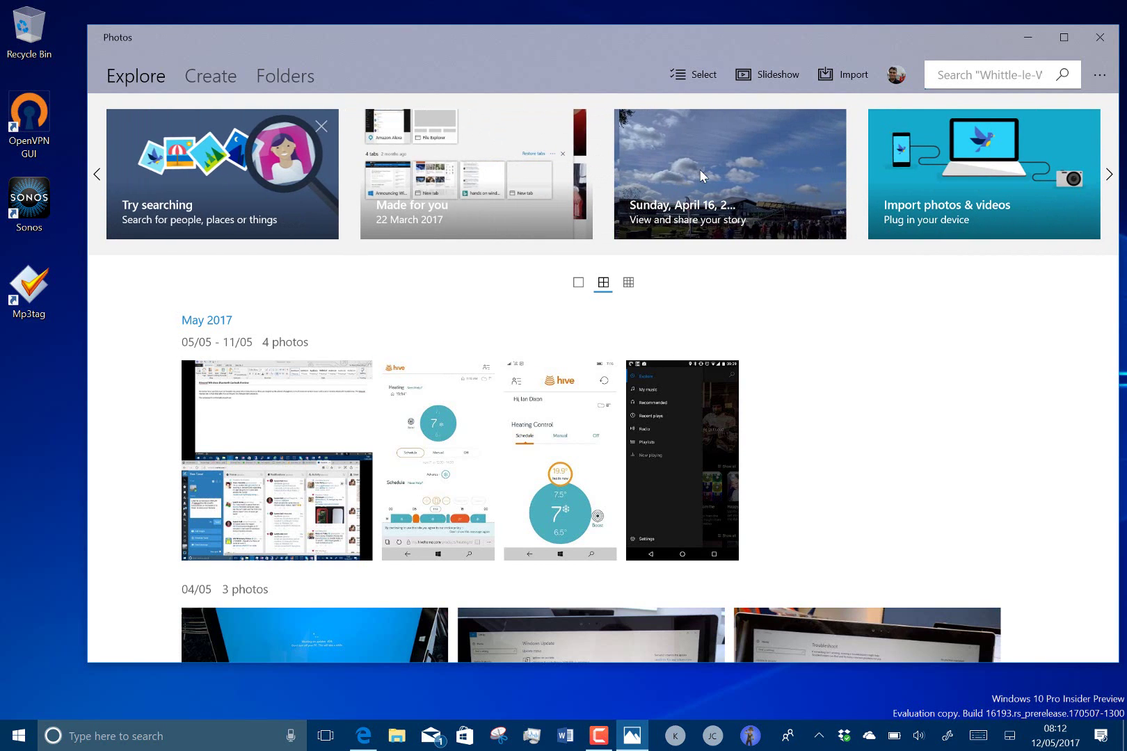
Open the Sunday, April 16 story and scroll through its race-day photos and videos.
{"action": "left_click", "coordinate": [700, 170]}
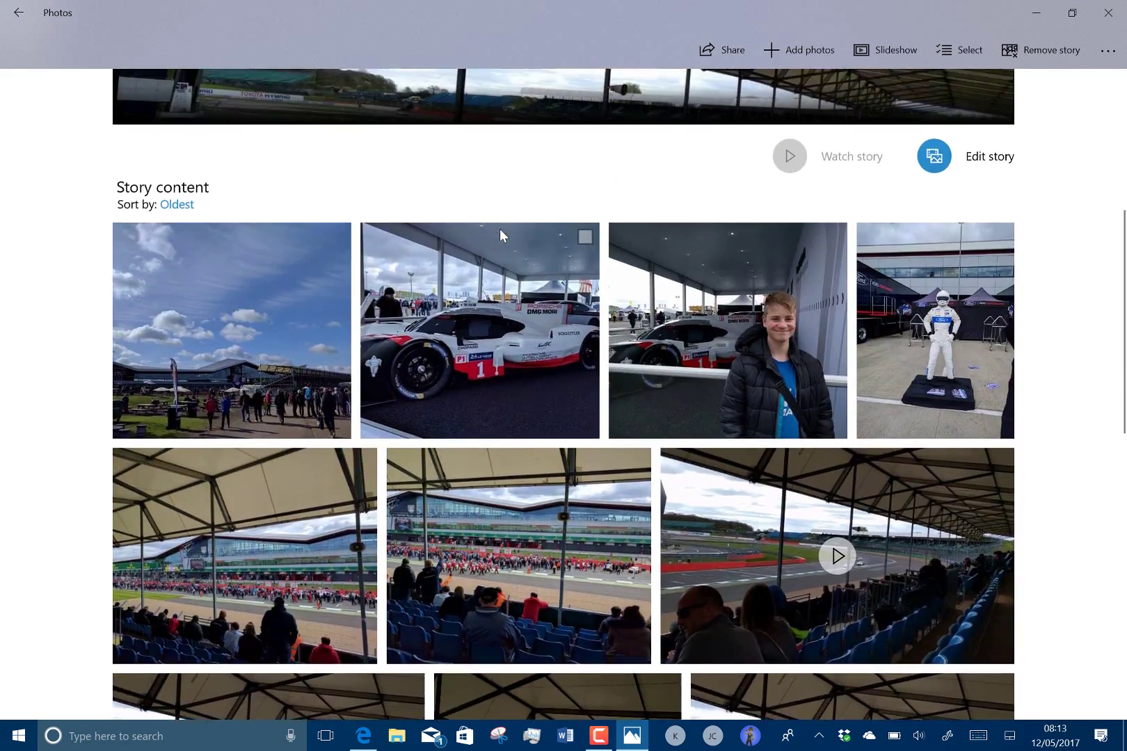
{"action": "scroll", "coordinate": [499, 229], "scroll_direction": "up", "scroll_amount": 3}
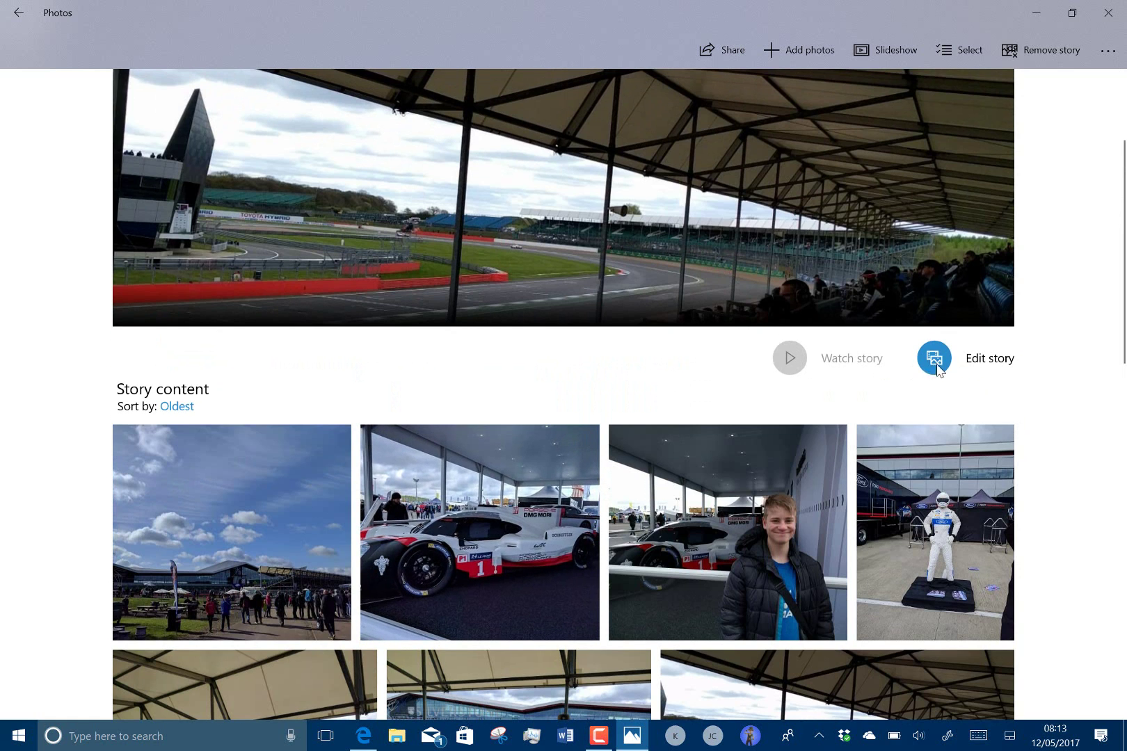
Open the story in the video editor and dismiss the auto-save tip.
{"action": "left_click", "coordinate": [961, 361]}
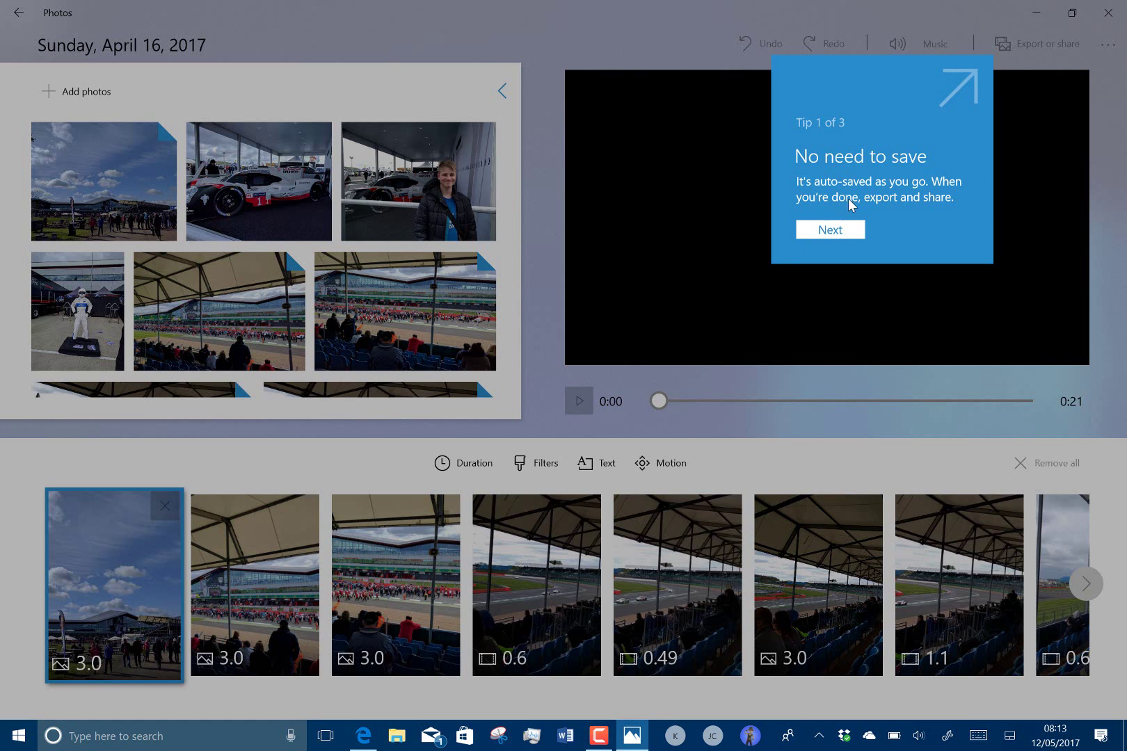
{"action": "left_click", "coordinate": [547, 310]}
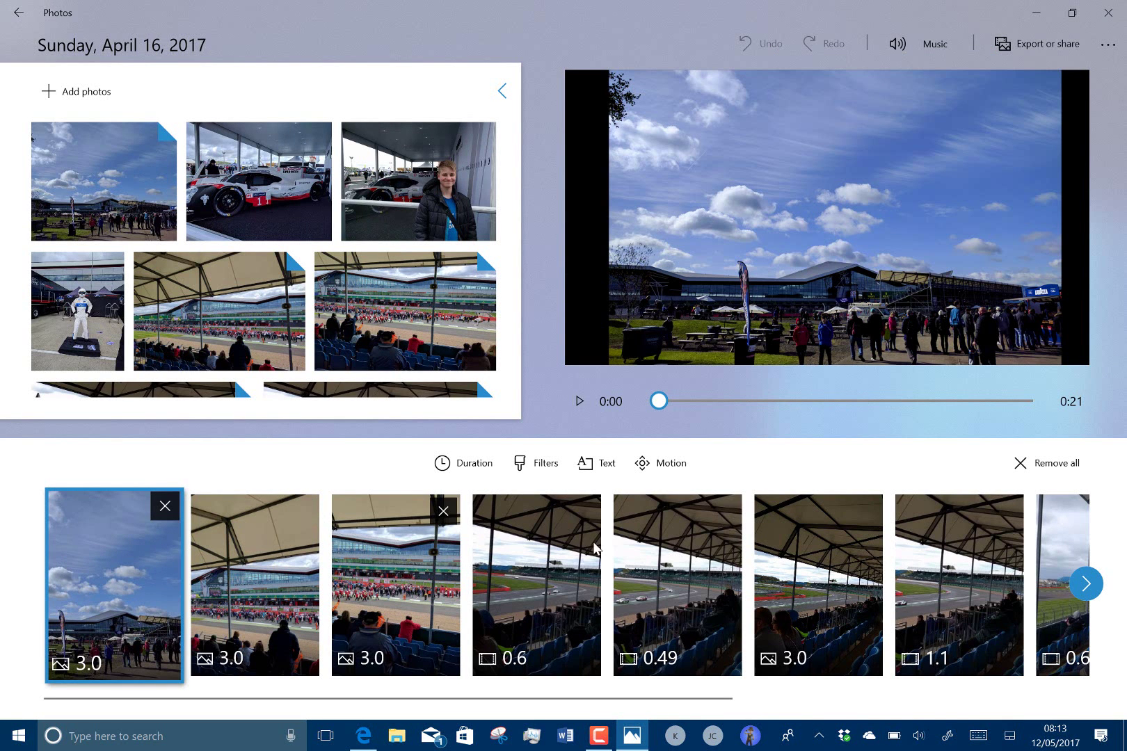
{"action": "scroll", "coordinate": [591, 588], "scroll_direction": "down", "scroll_amount": 10}
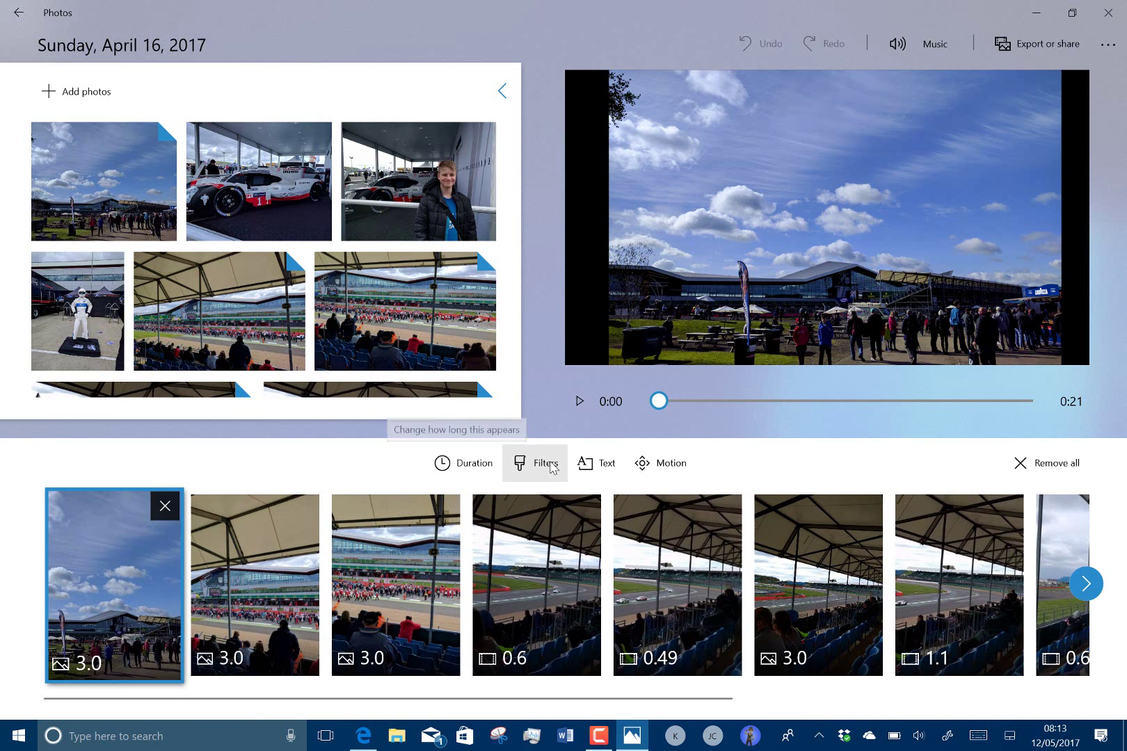
Play the 0:21 story preview and scroll along the storyboard of photos and clips.
{"action": "left_click", "coordinate": [575, 408]}
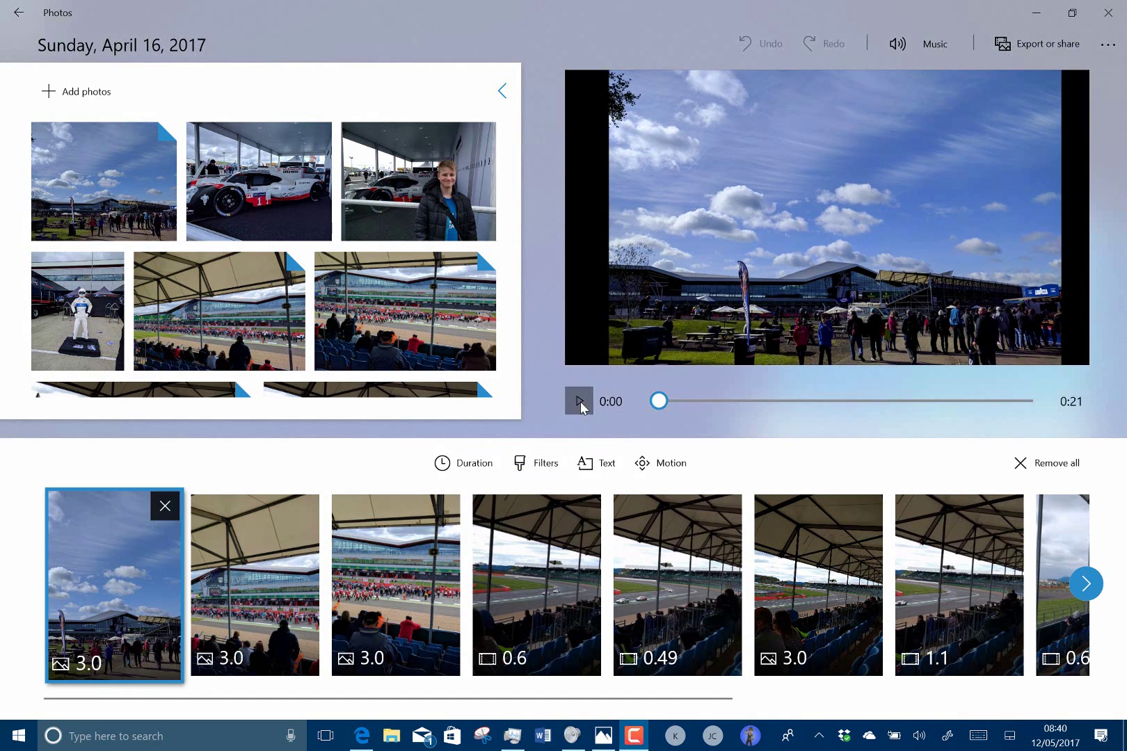
{"action": "left_click", "coordinate": [580, 405]}
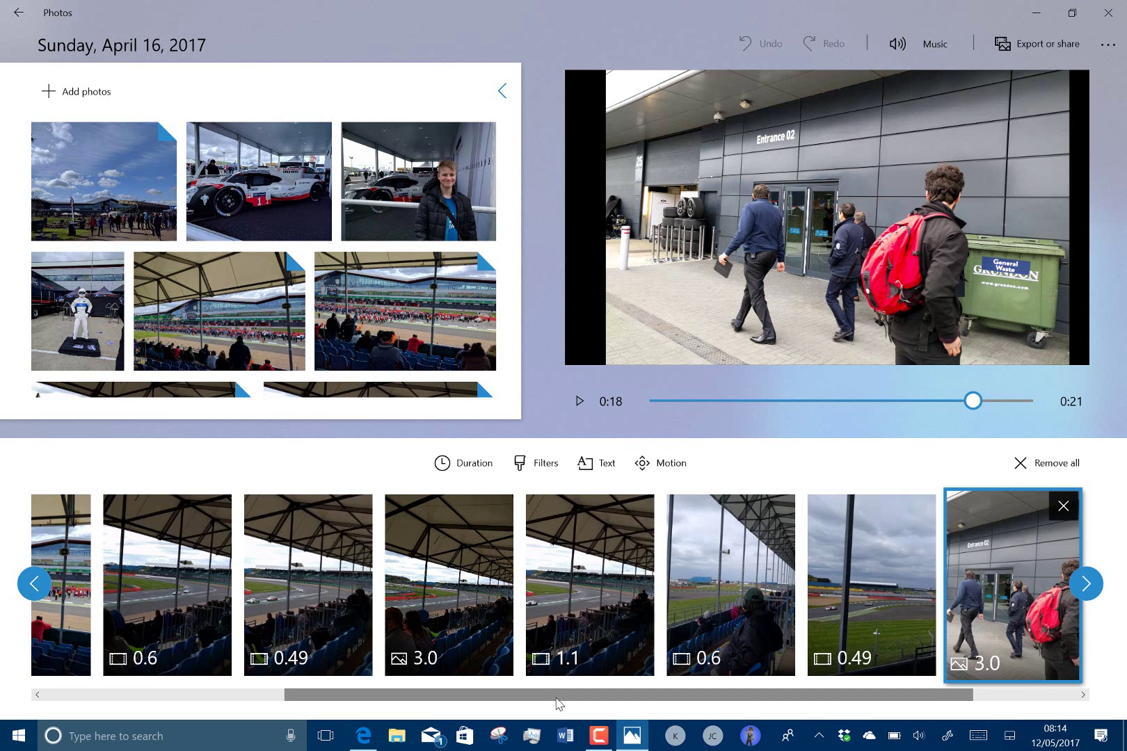
{"action": "left_click_drag", "start_coordinate": [557, 704], "coordinate": [280, 703]}
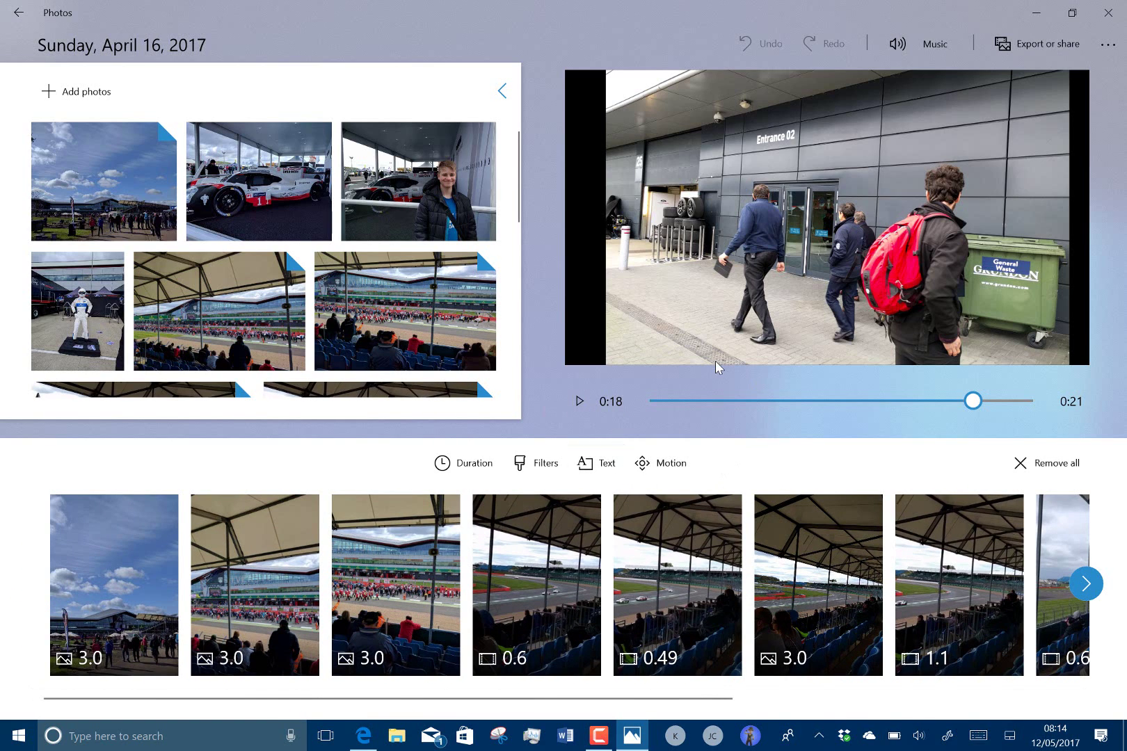
Return to Explore, export the May 4 story at the smallest (S) size, and close the preview.
{"action": "left_click", "coordinate": [19, 14]}
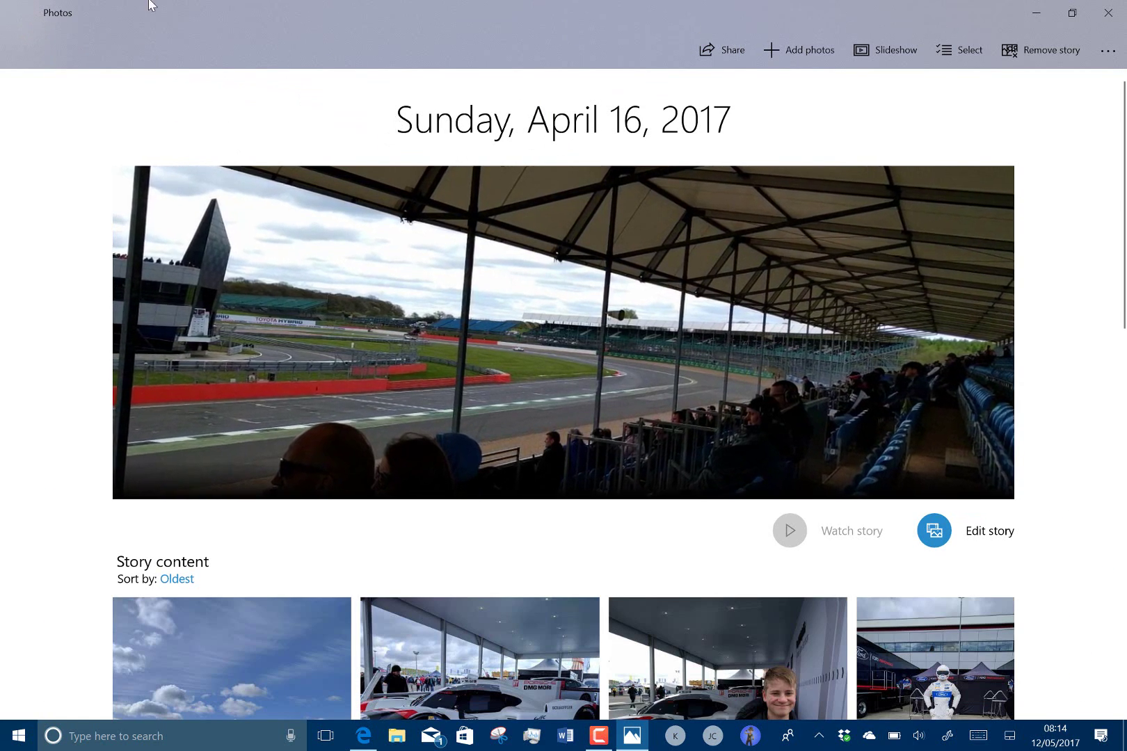
{"action": "left_click", "coordinate": [19, 14]}
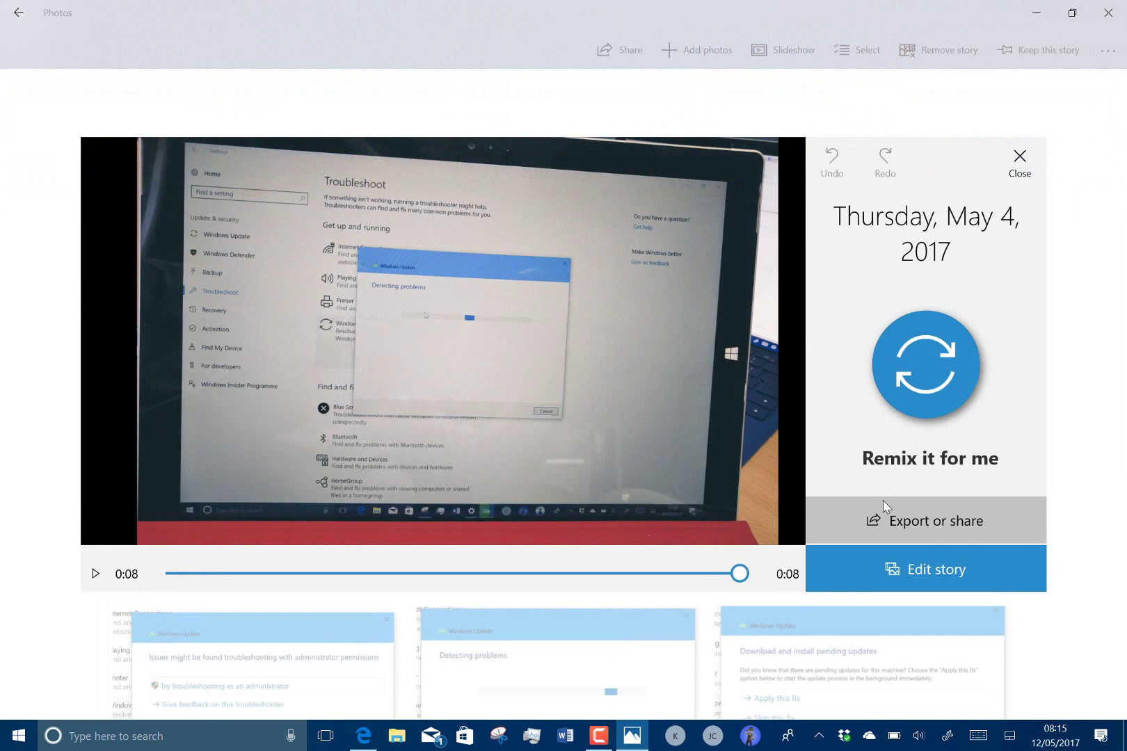
{"action": "left_click", "coordinate": [879, 513]}
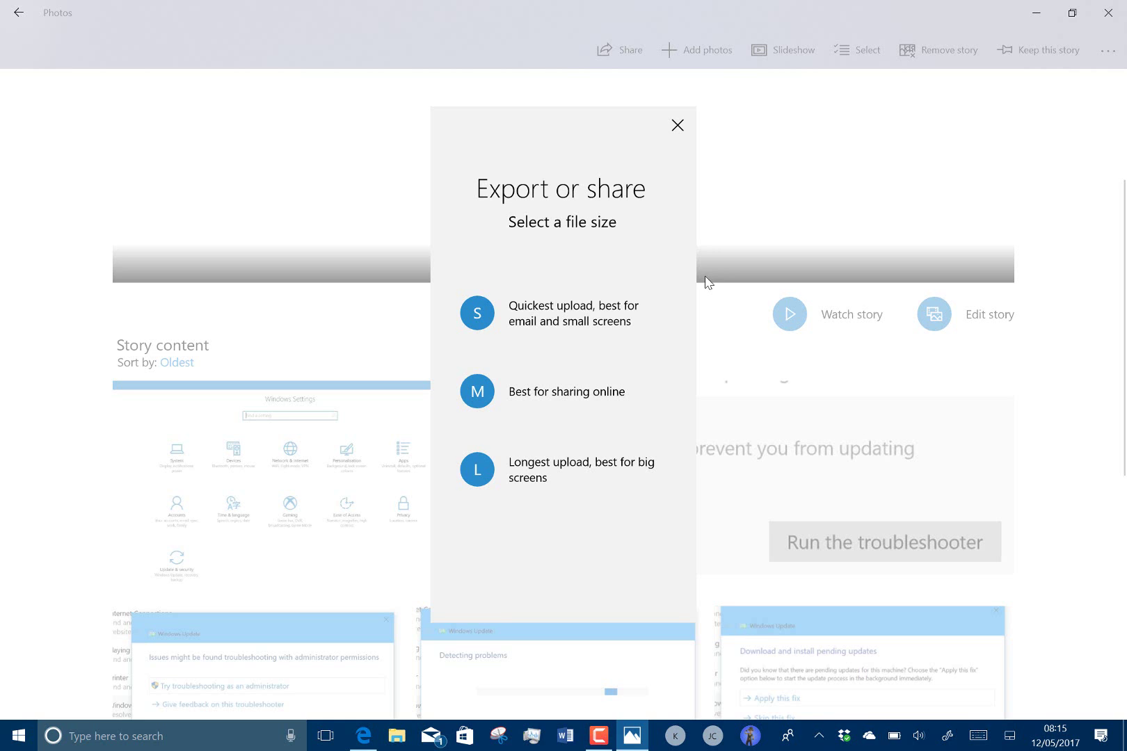
{"action": "left_click", "coordinate": [478, 313]}
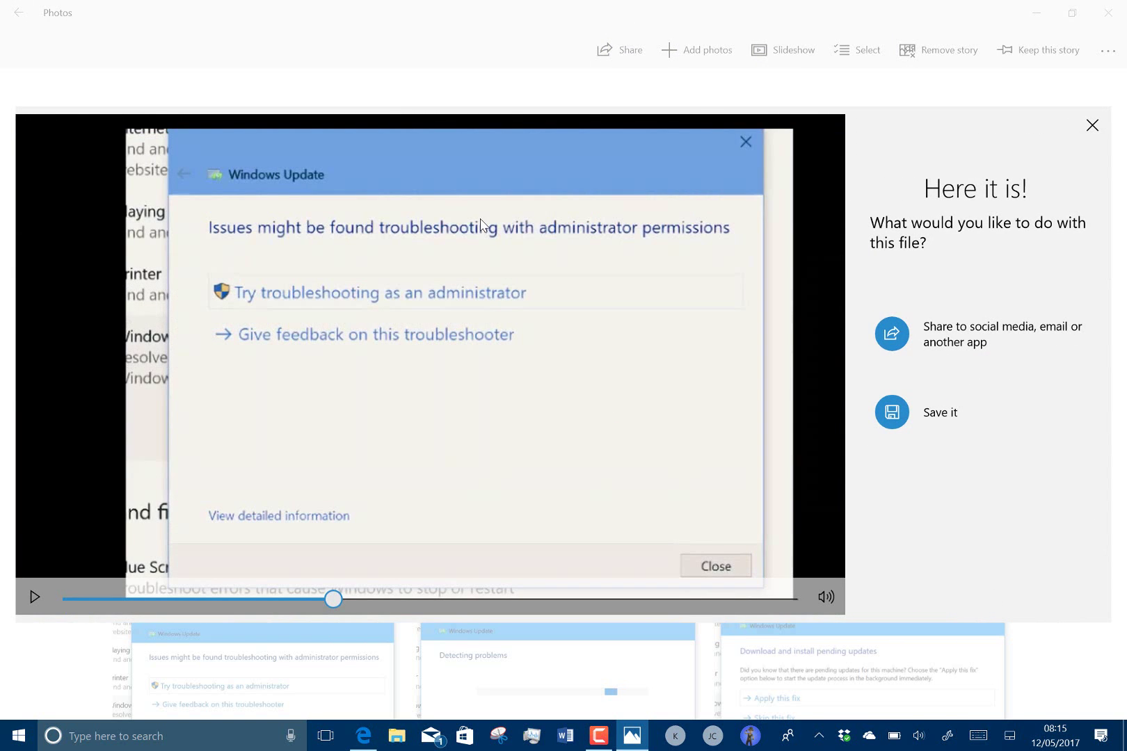
{"action": "left_click", "coordinate": [1092, 125]}
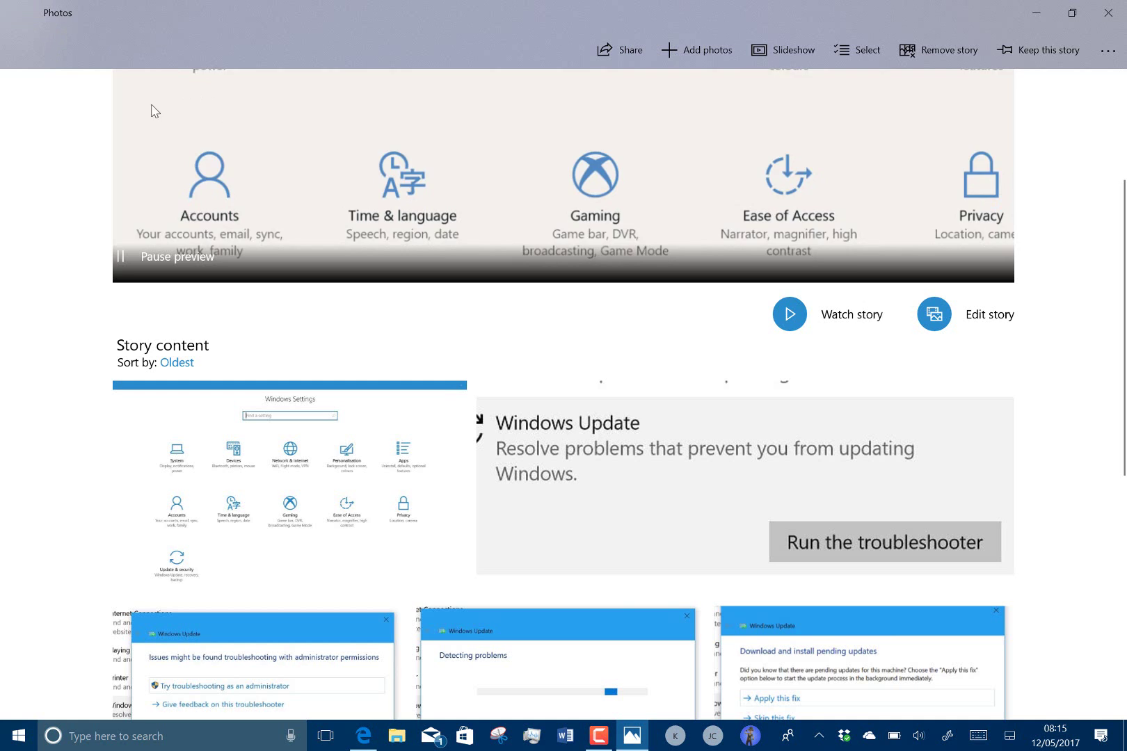
{"action": "key", "text": "alt+Left"}
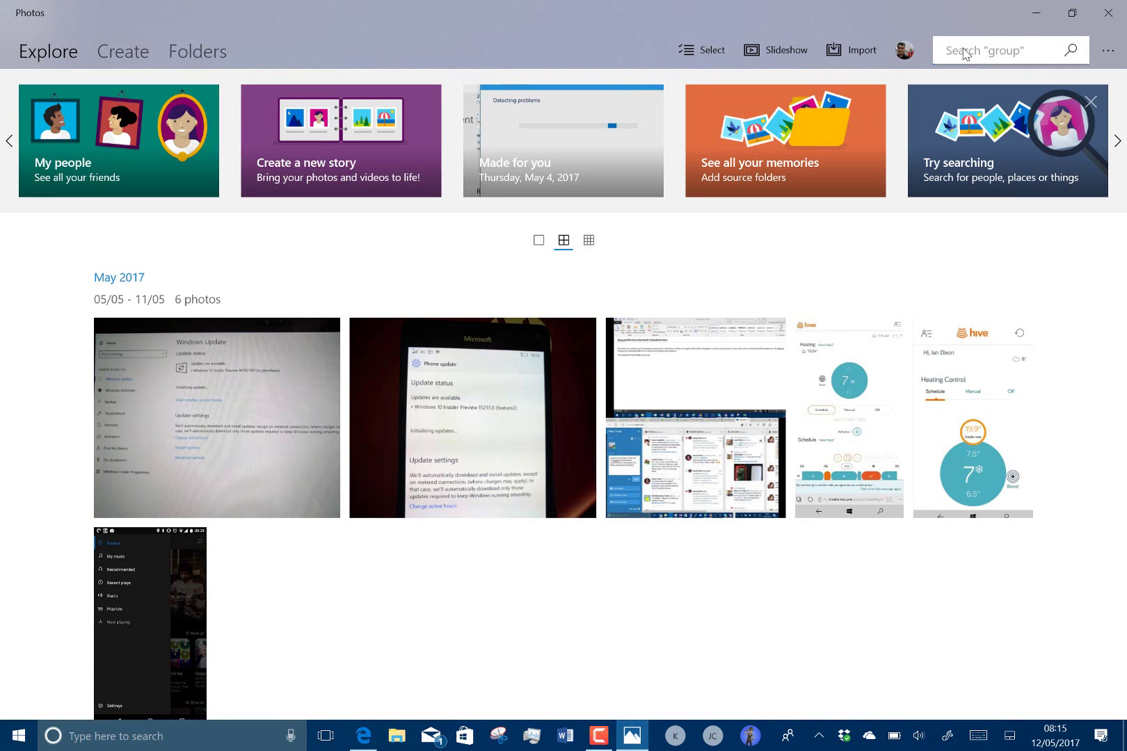
{"action": "left_click", "coordinate": [964, 49]}
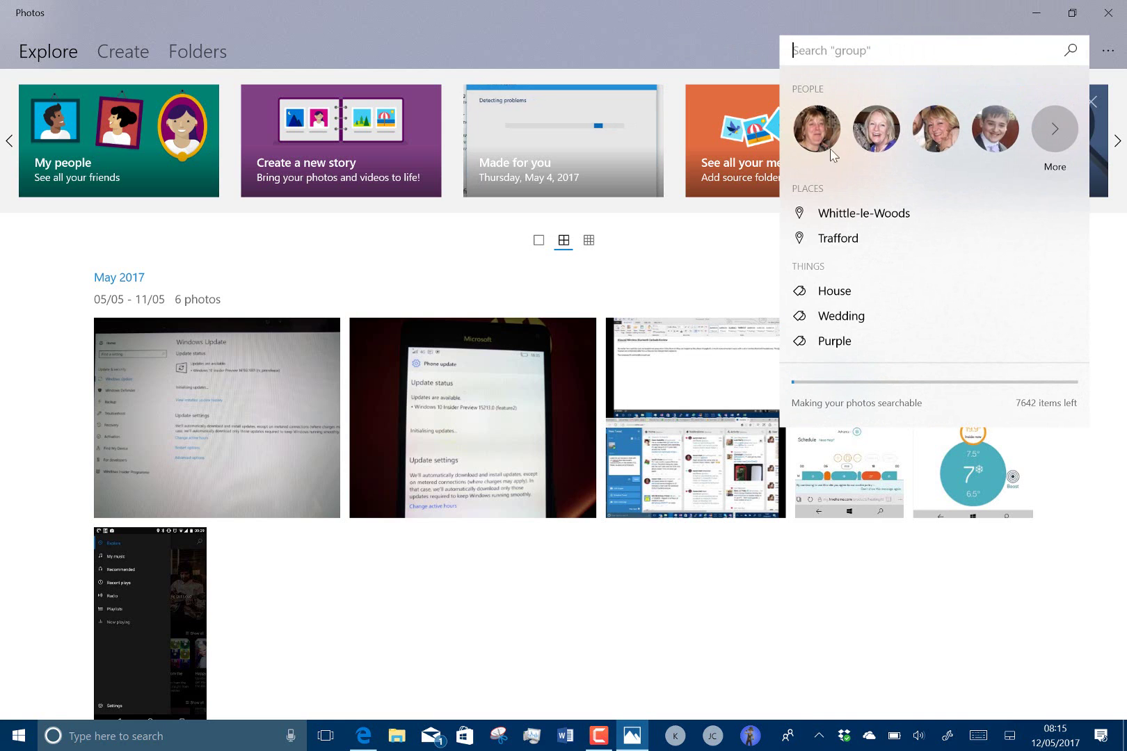
{"action": "left_click", "coordinate": [804, 296]}
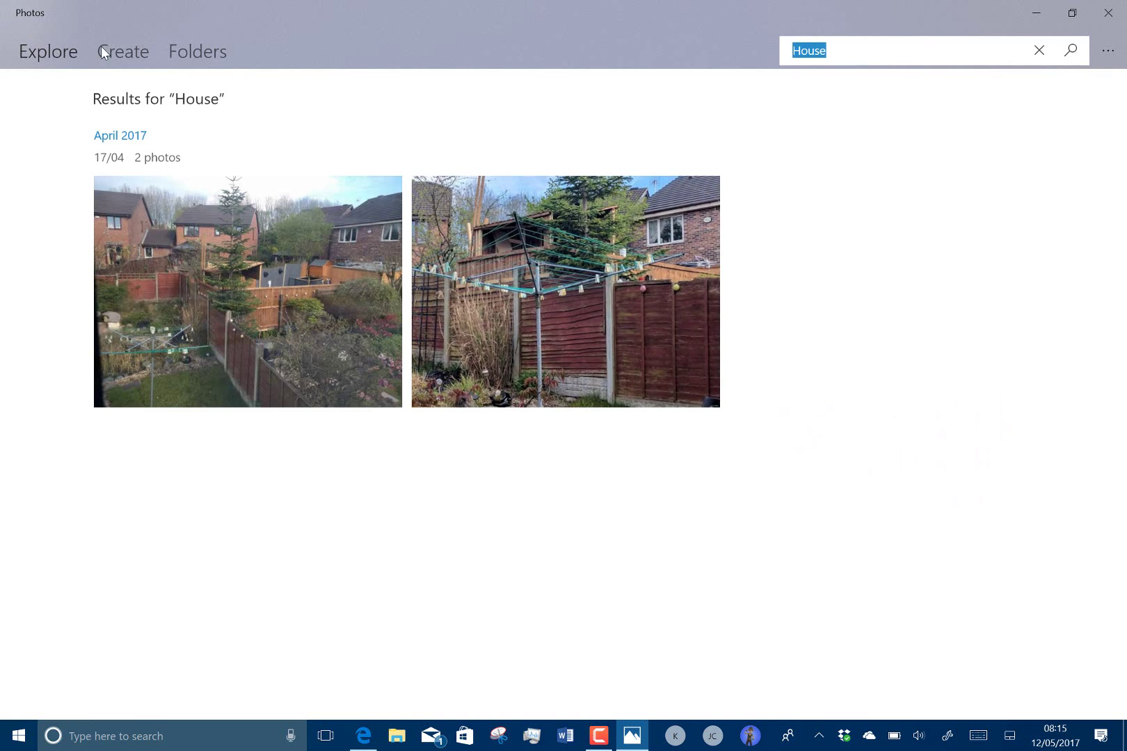
{"action": "left_click", "coordinate": [107, 54]}
{"action": "left_click", "coordinate": [195, 52]}
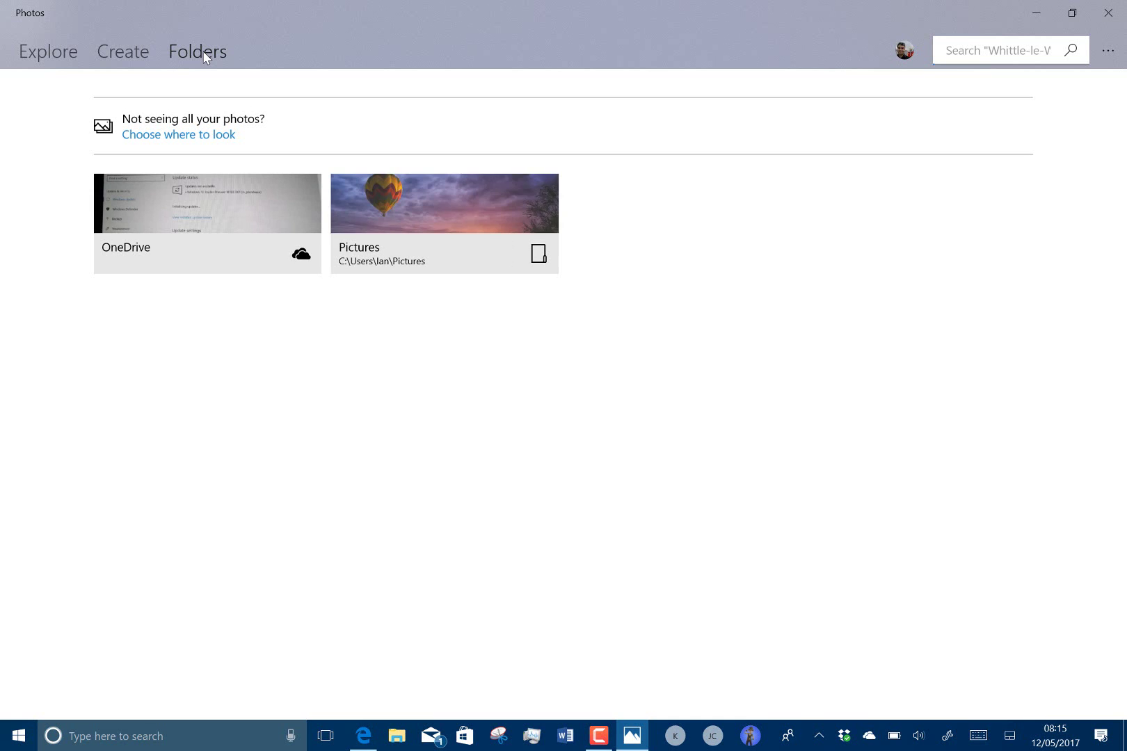
{"action": "left_click", "coordinate": [68, 54]}
{"action": "mouse_move", "coordinate": [716, 386]}
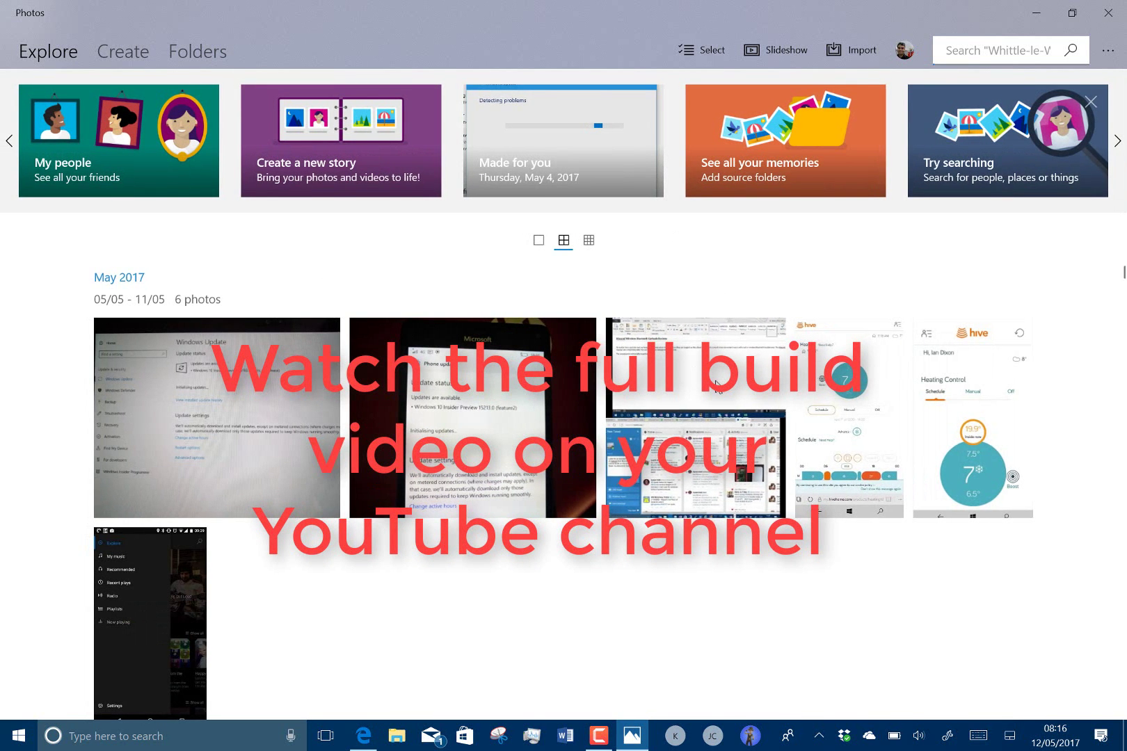